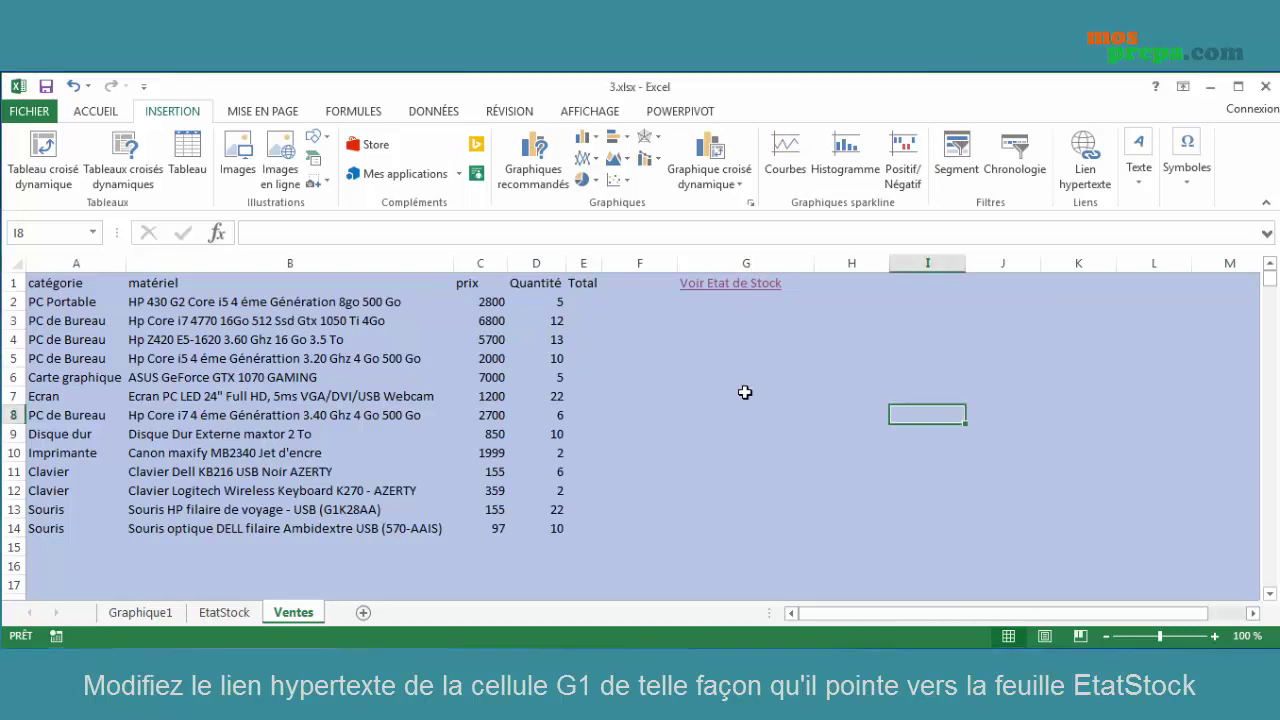
- Redirect the "Voir Etat de Stock" hyperlink in cell G1 of the Ventes sheet to the EtatStock sheet, and follow it to test it
mouse_move(730, 291)
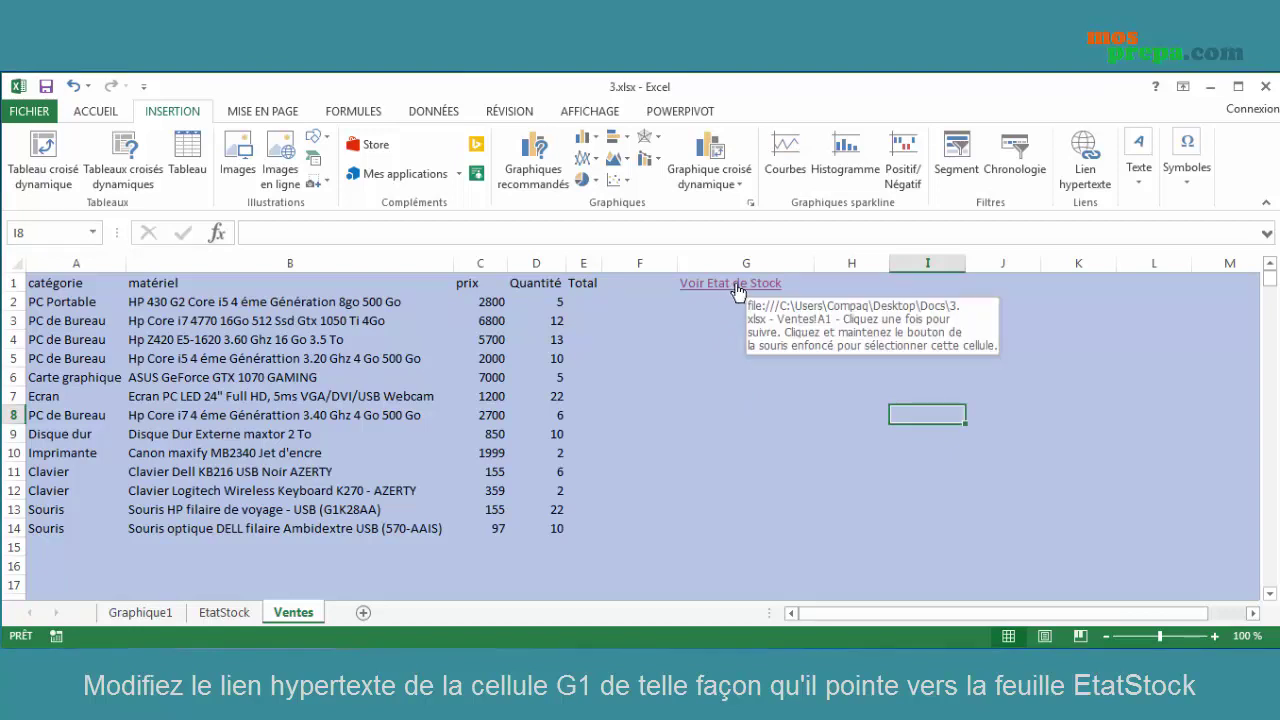
left_click(737, 290)
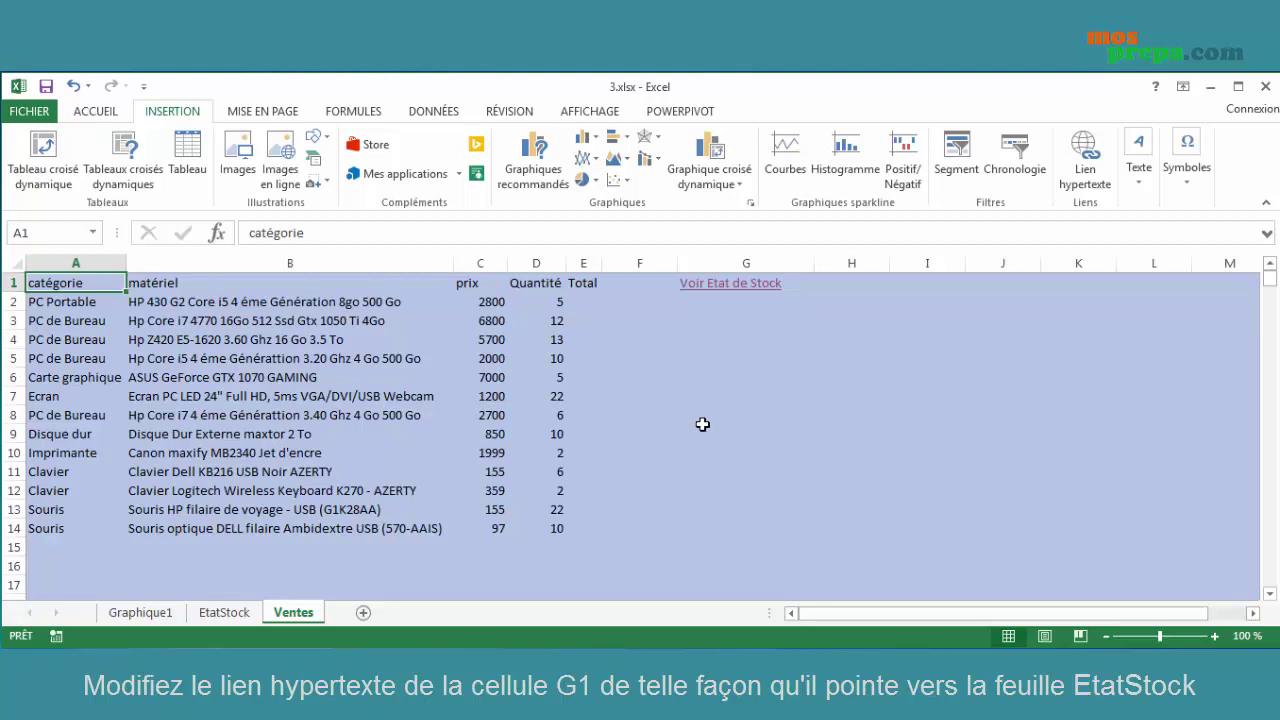
left_click(60, 231)
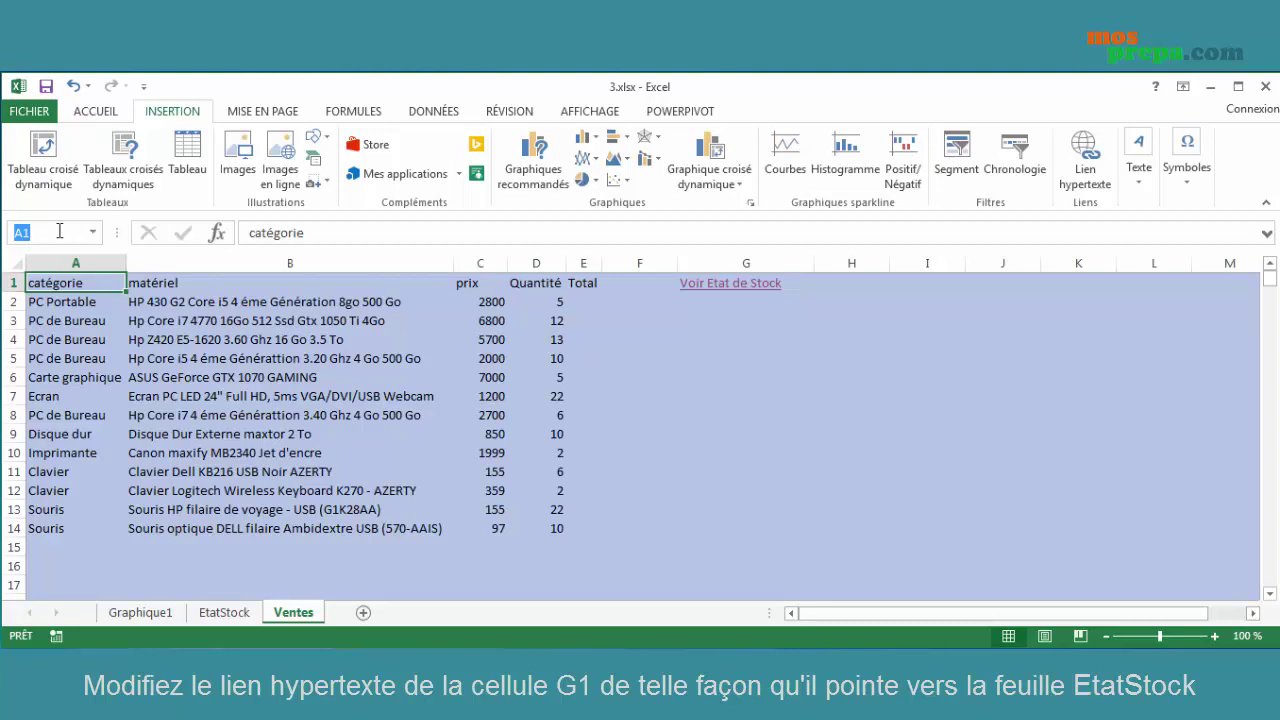
type("g1")
key("Return")
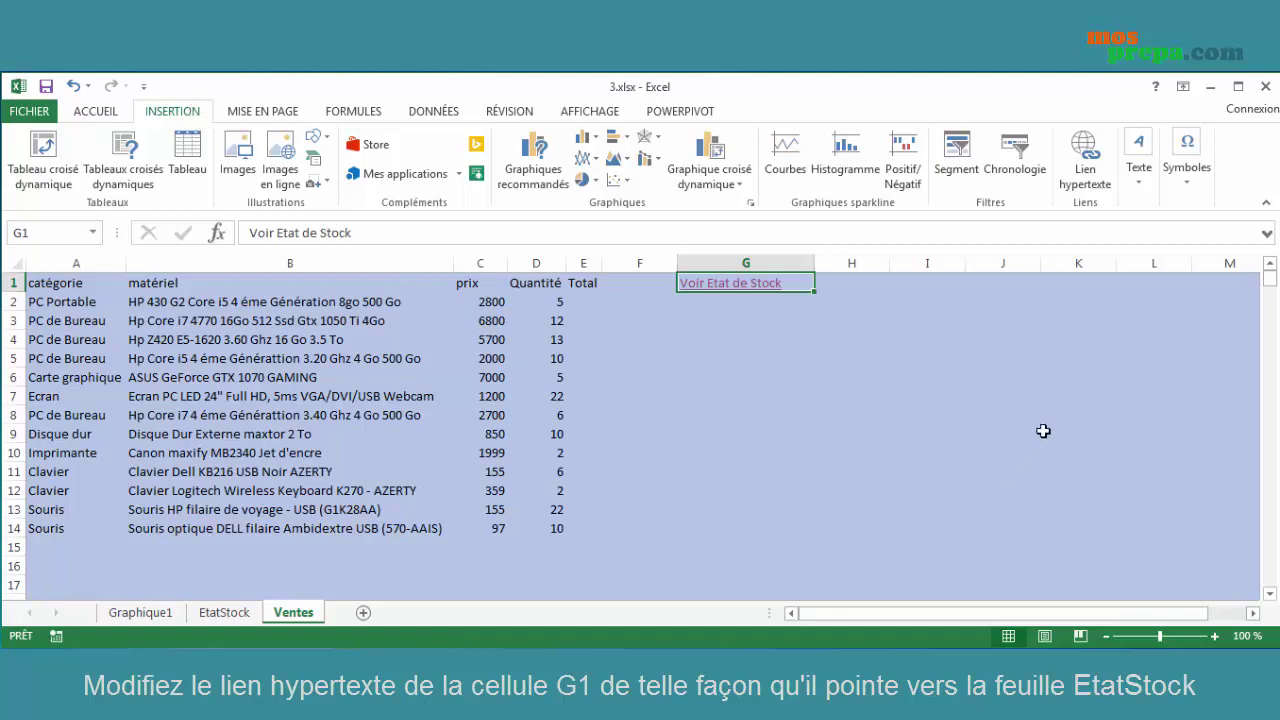
left_click(1090, 174)
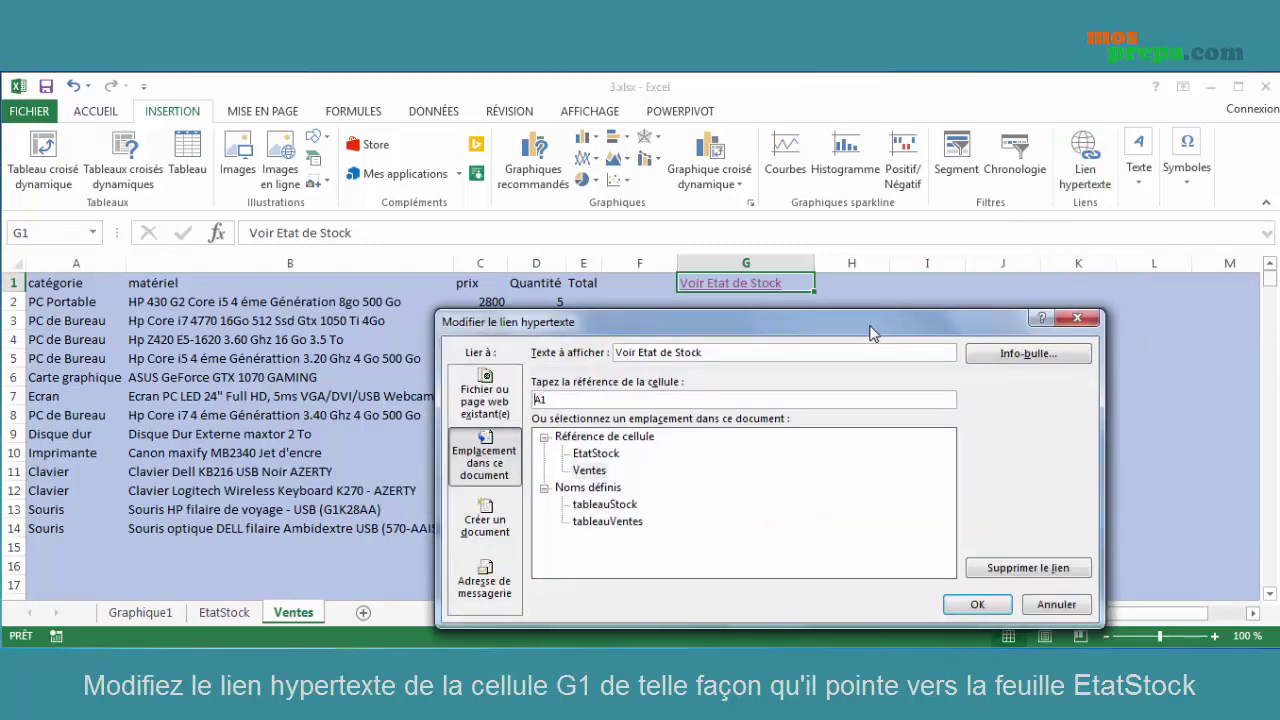
mouse_move(870, 333)
left_mouse_down()
mouse_move(860, 299)
mouse_move(874, 322)
left_mouse_up()
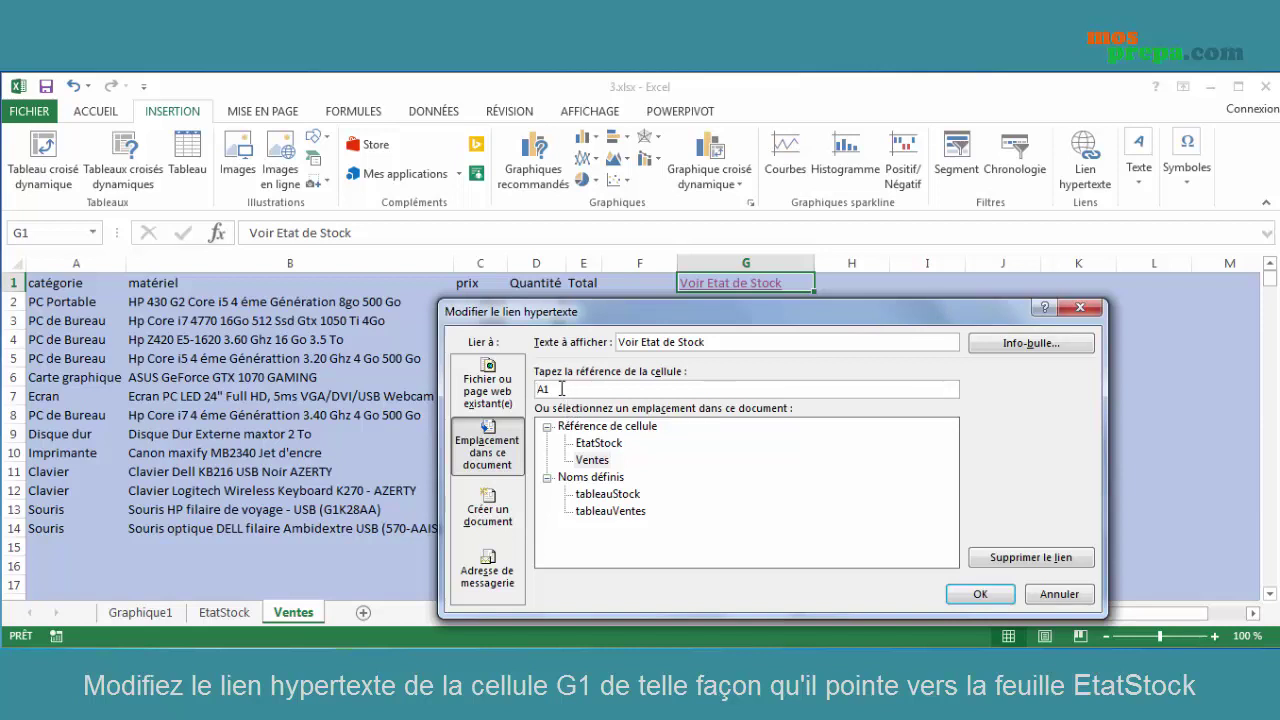
left_click(603, 443)
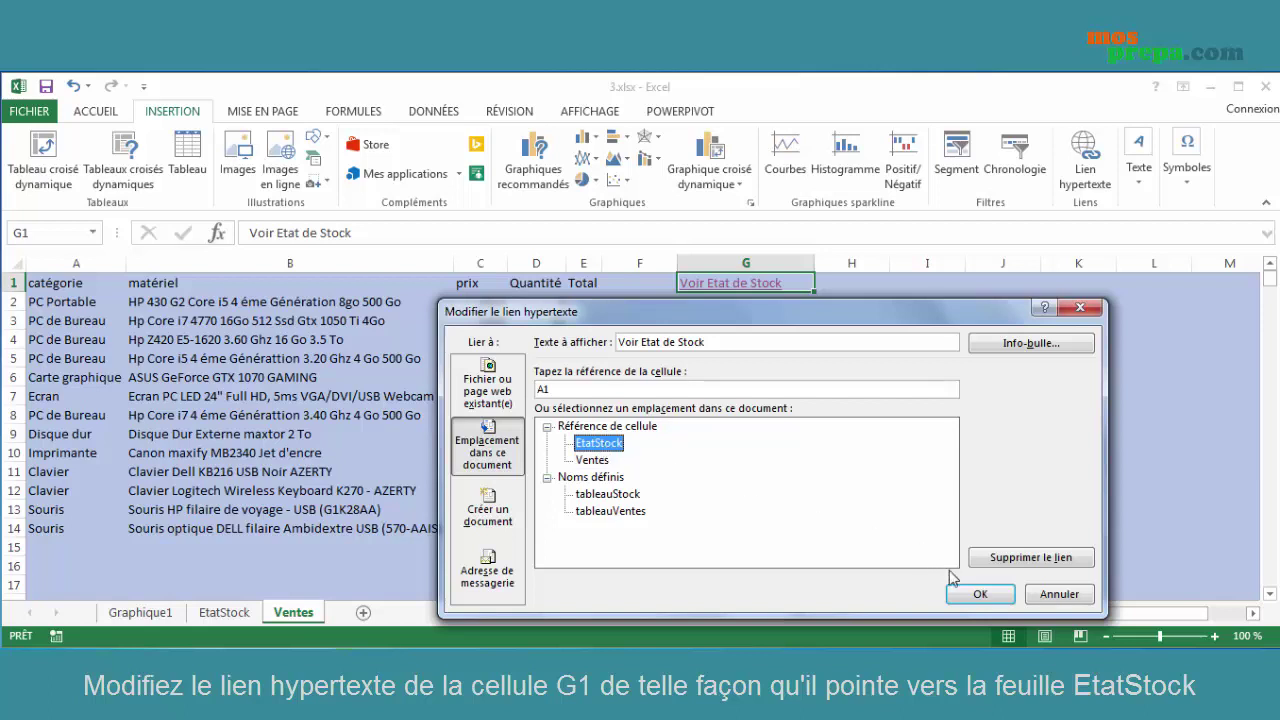
left_click(978, 596)
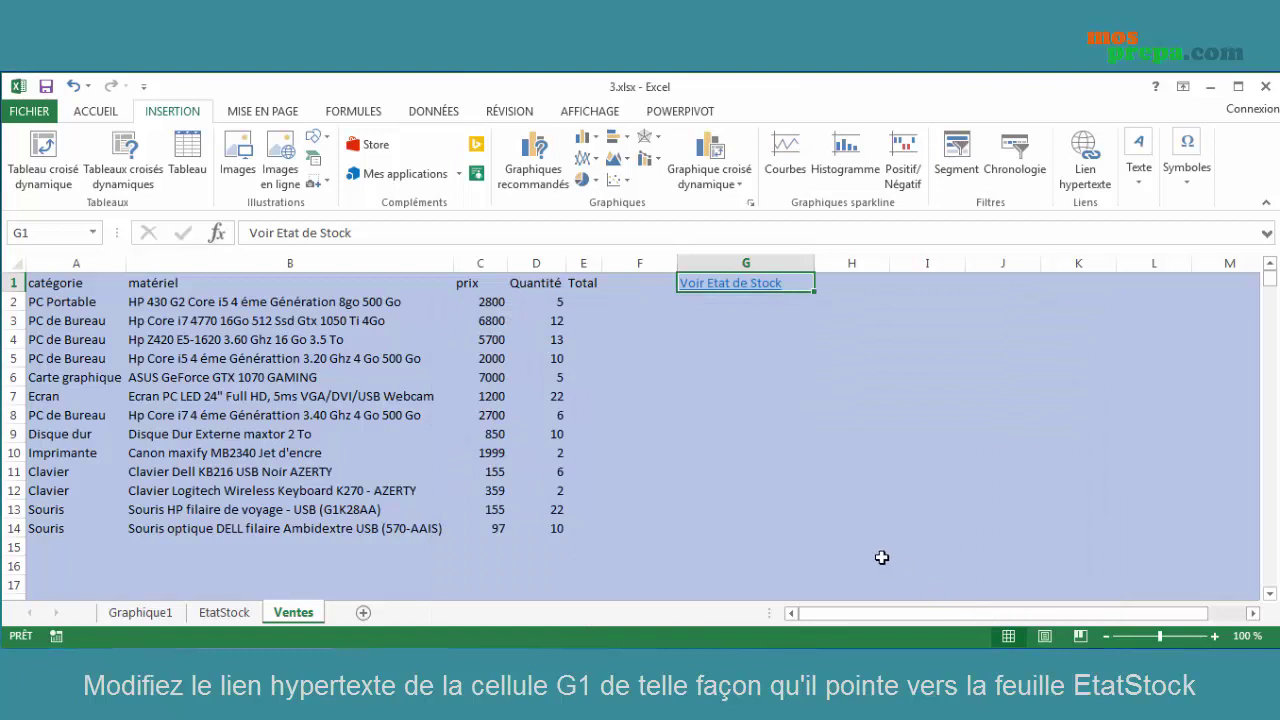
left_click(751, 287)
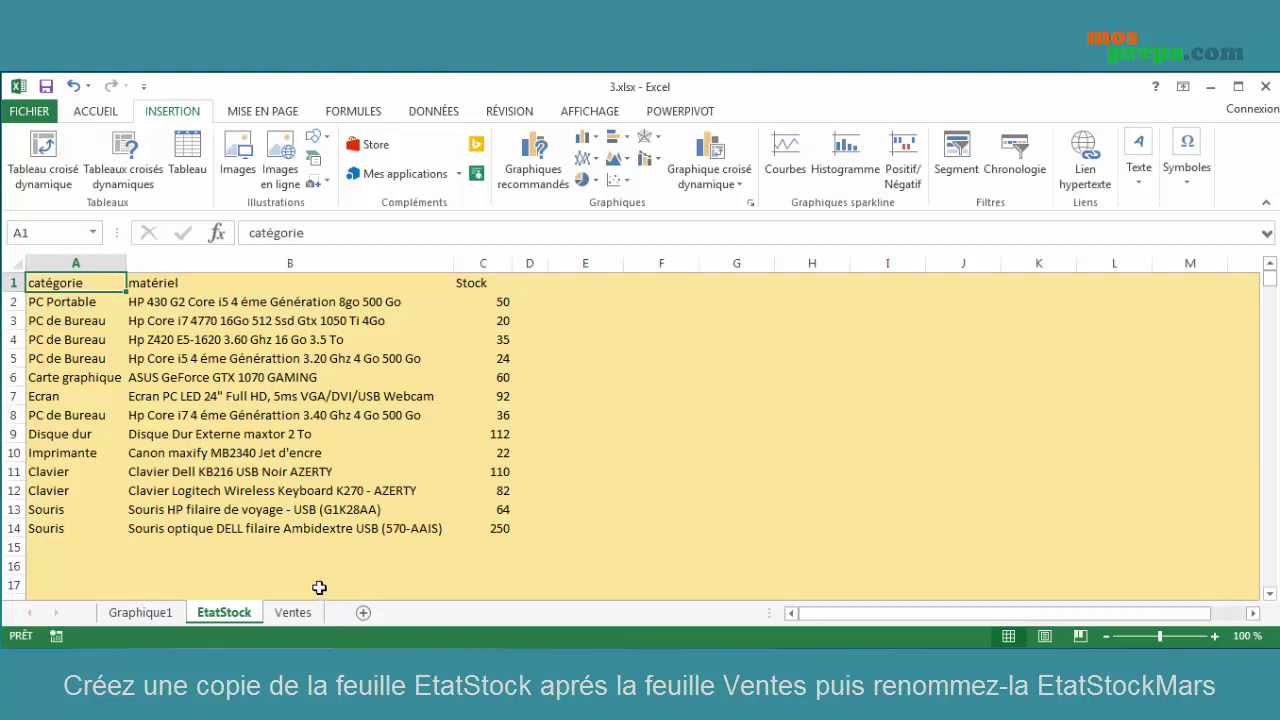
- Create a copy of the EtatStock sheet at the end of the workbook, after the Ventes sheet
right_click(229, 620)
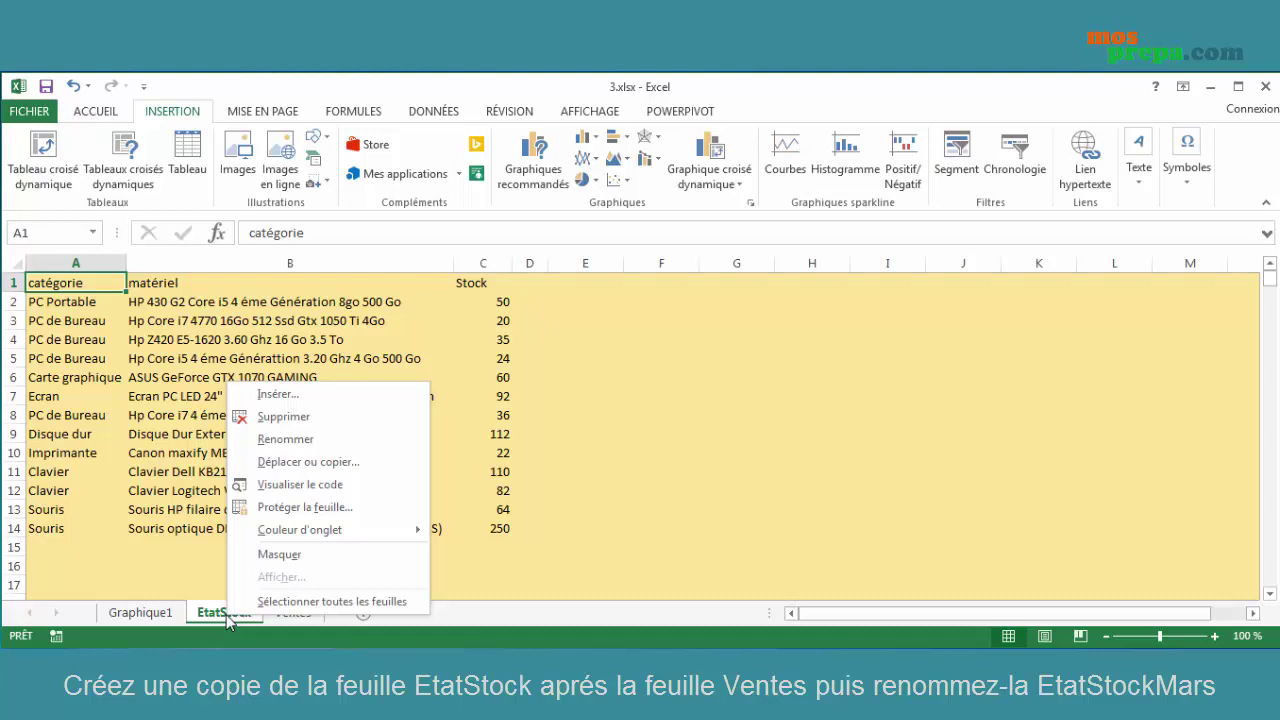
left_click(333, 465)
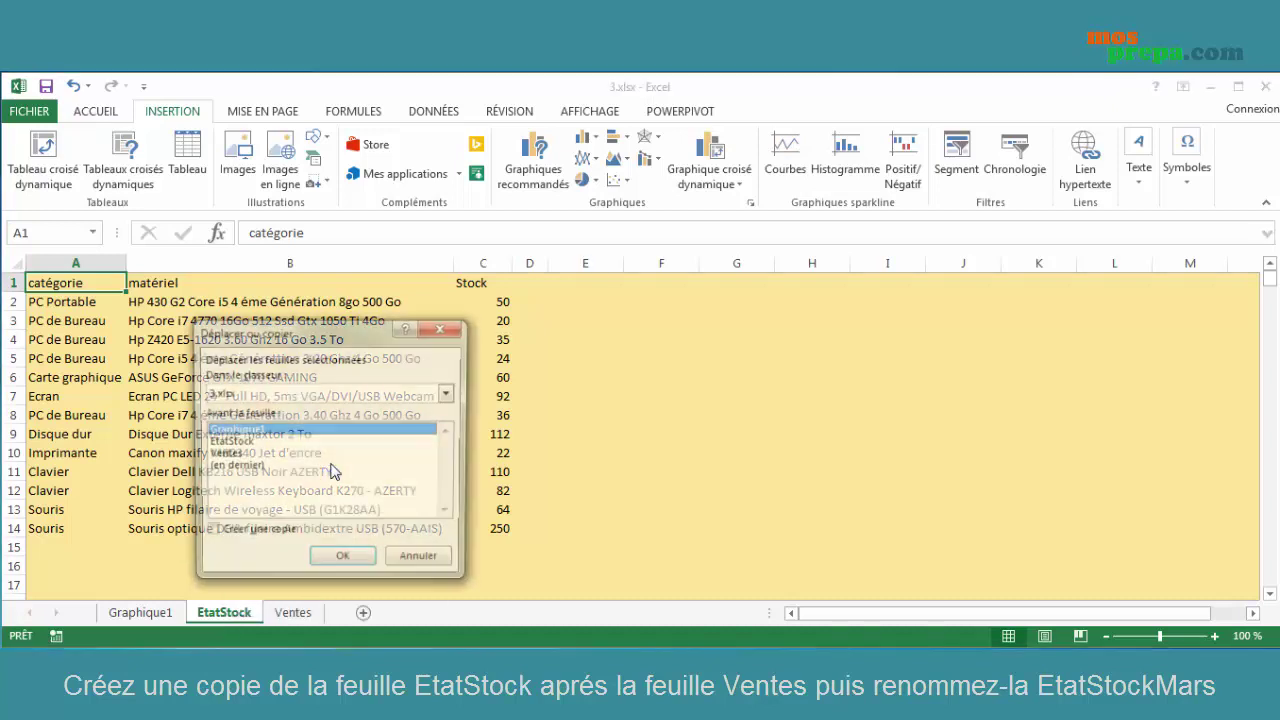
left_click(258, 536)
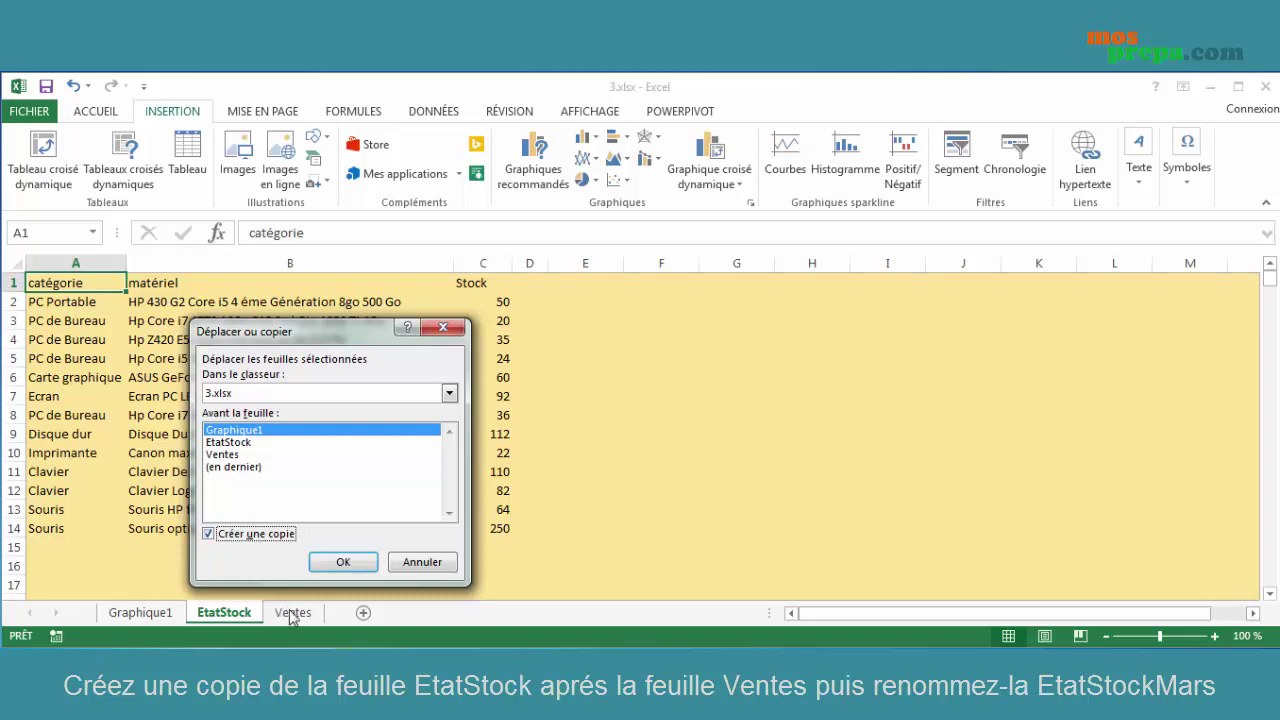
left_click(238, 470)
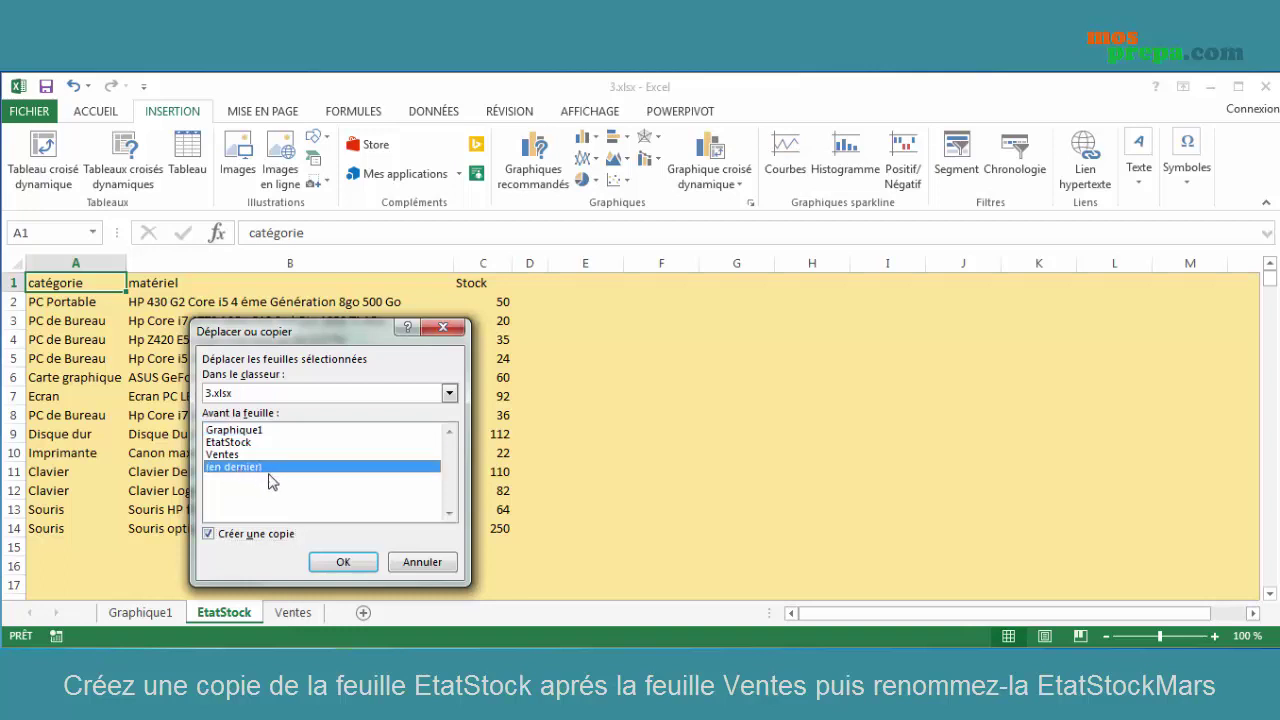
left_click(345, 564)
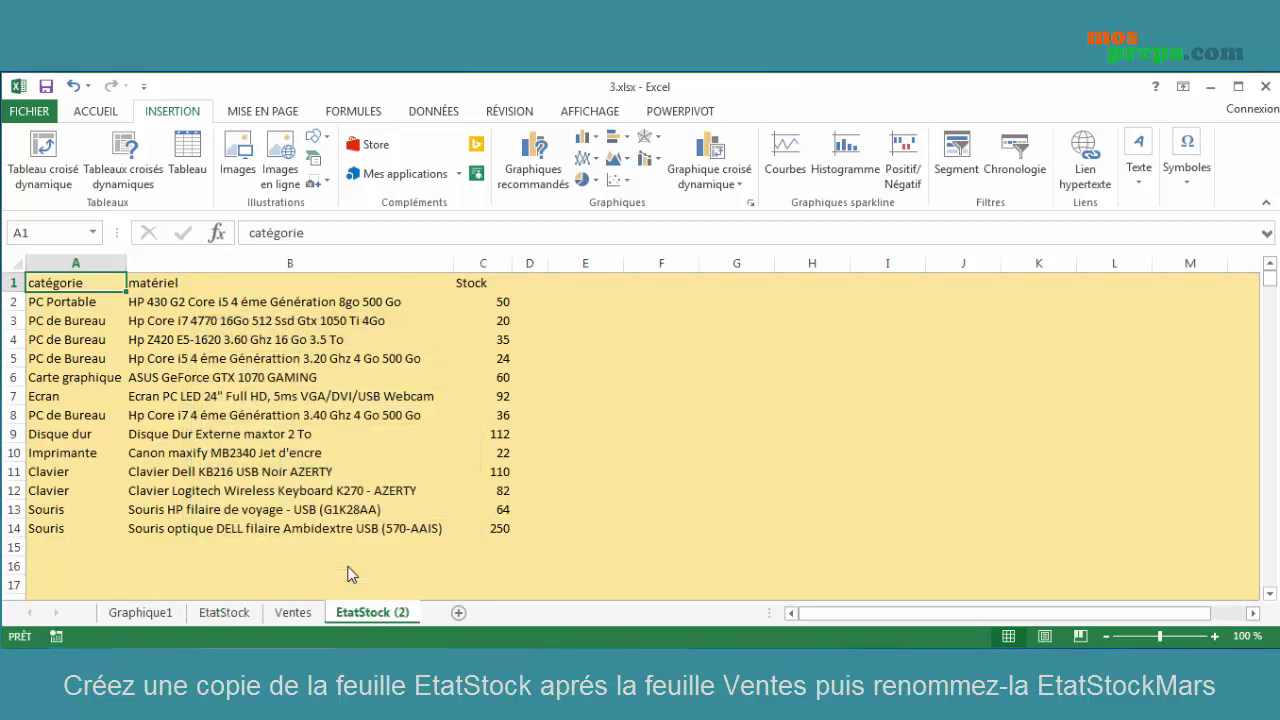
- Rename the copied stock sheet as EtatStockMars
right_click(397, 620)
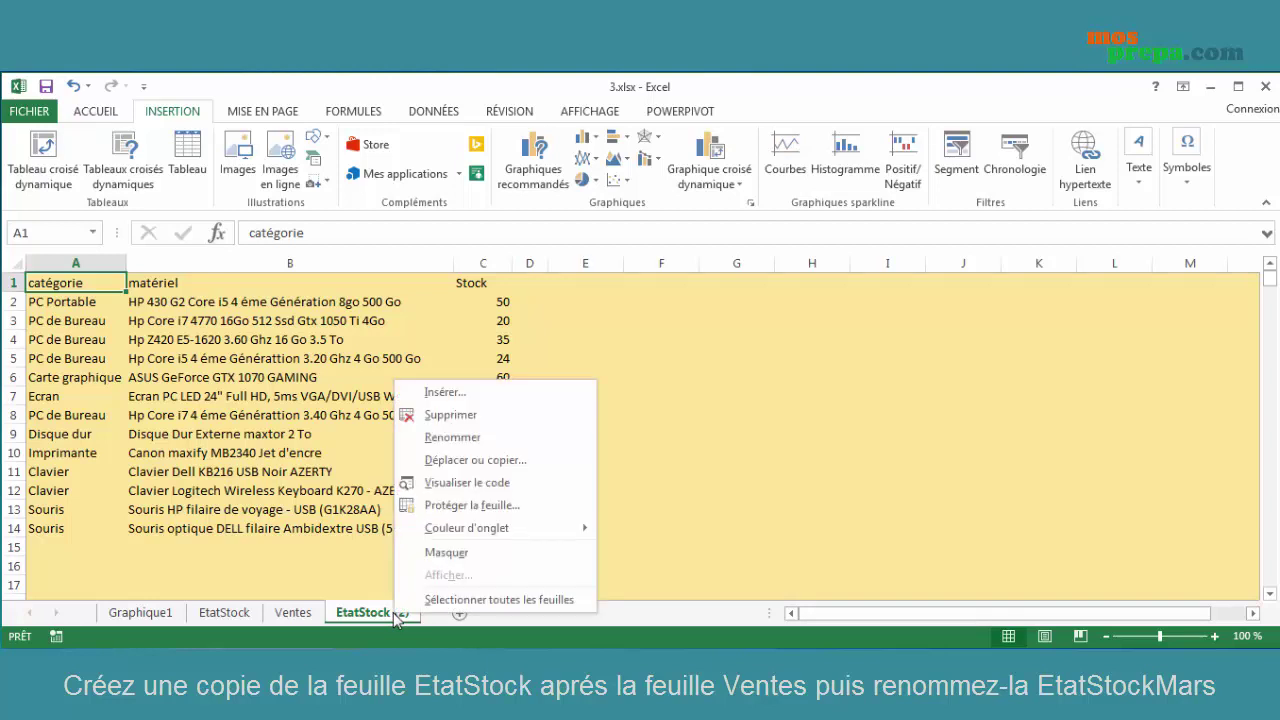
left_click(461, 441)
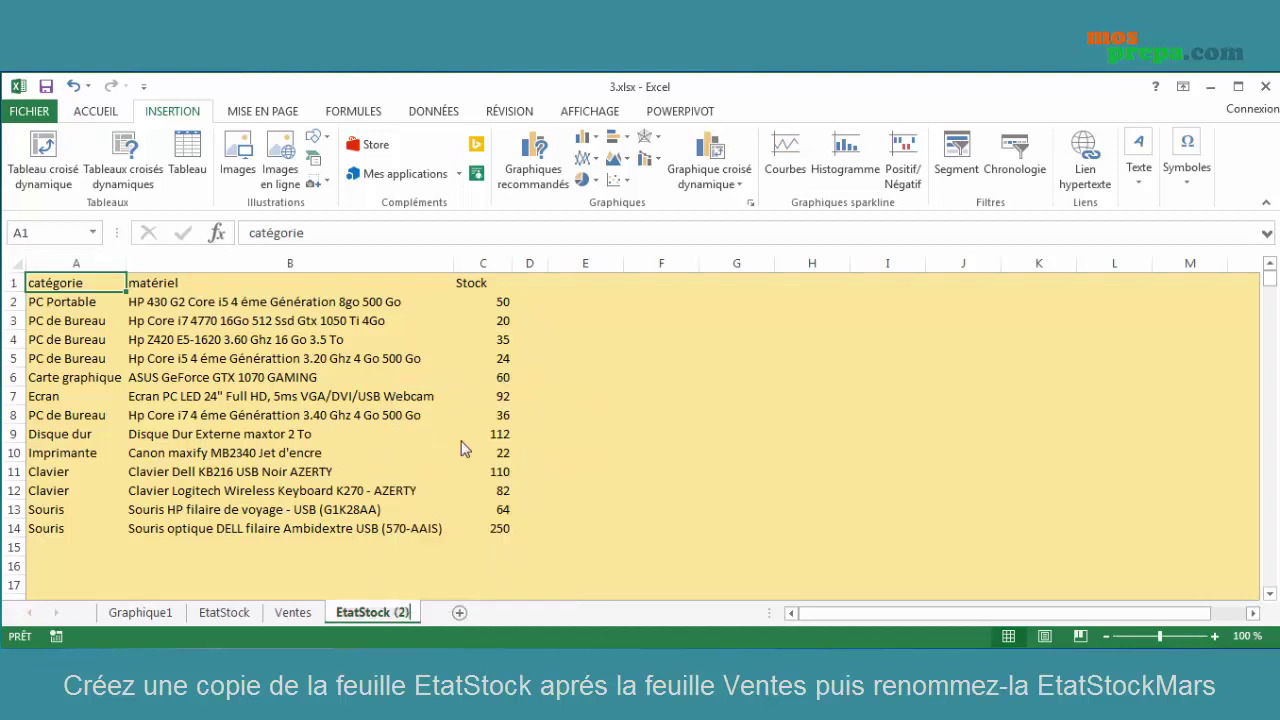
left_click(392, 608)
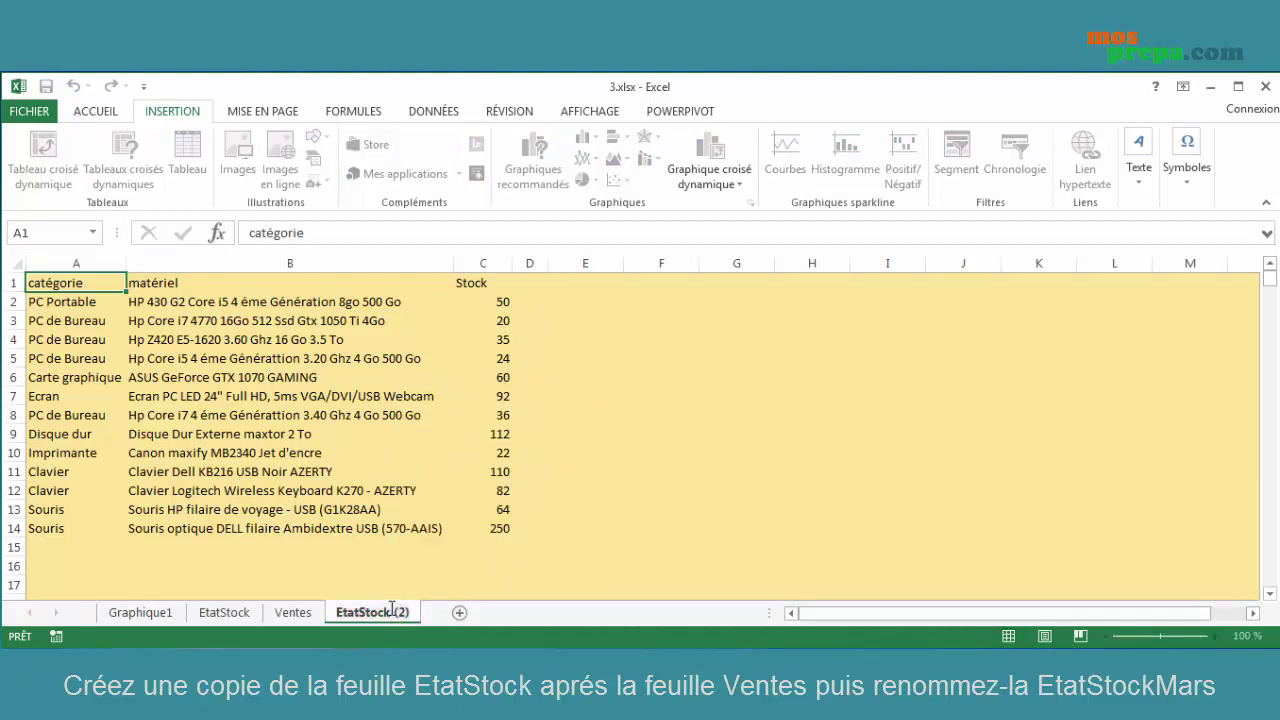
key("Delete")
key("Delete")
key("Delete")
key("Delete")
type("Mars")
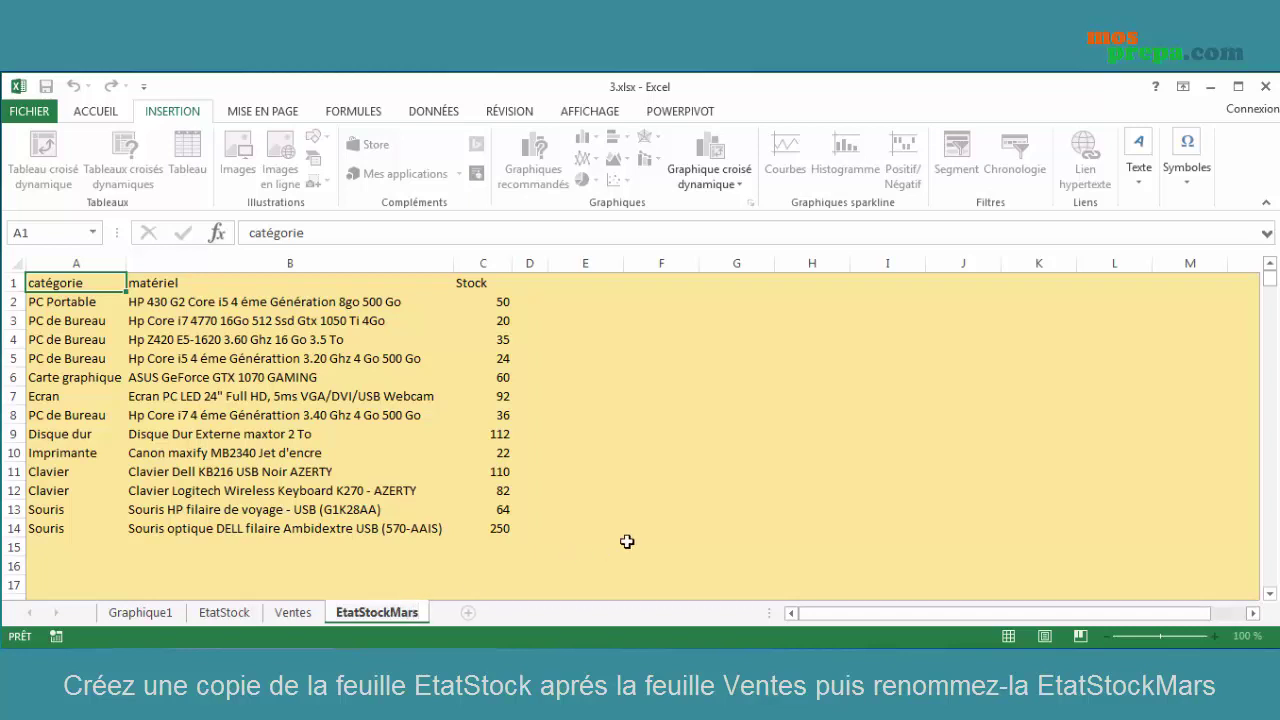
key("Return")
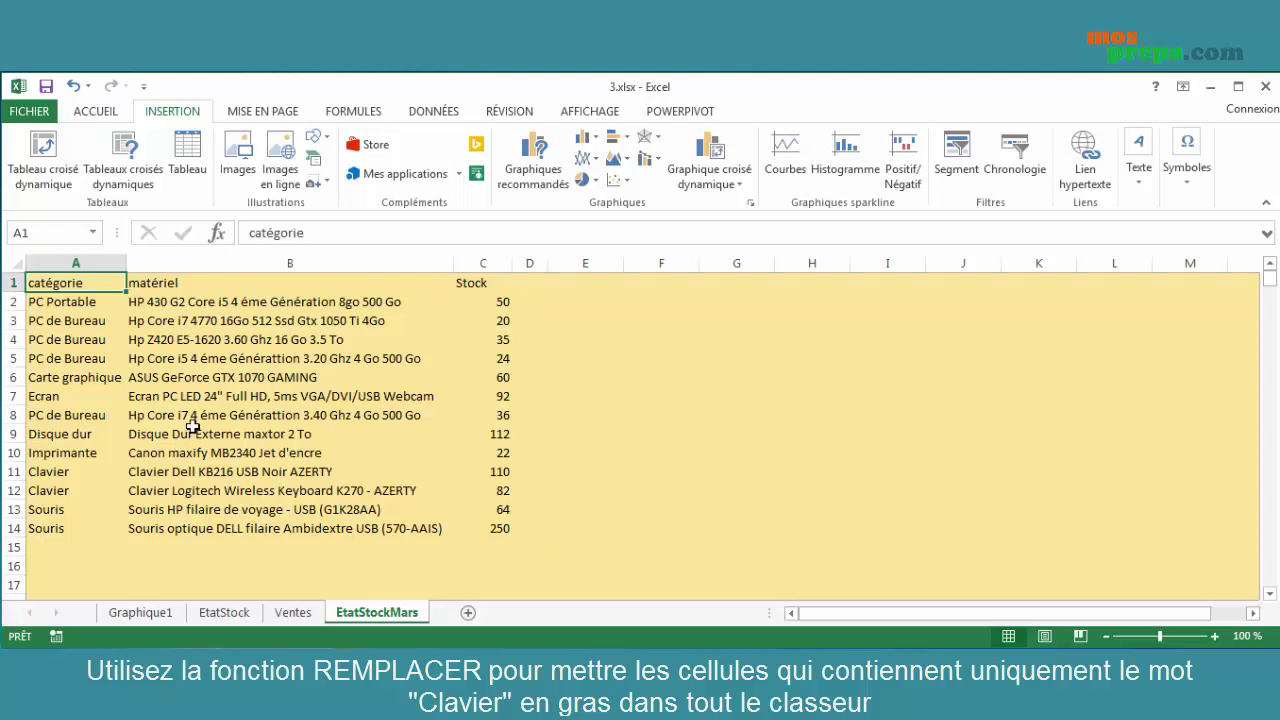
- Set up a find and replace of "Clavier" with "Clavier" and show the extended replace options
left_click(92, 115)
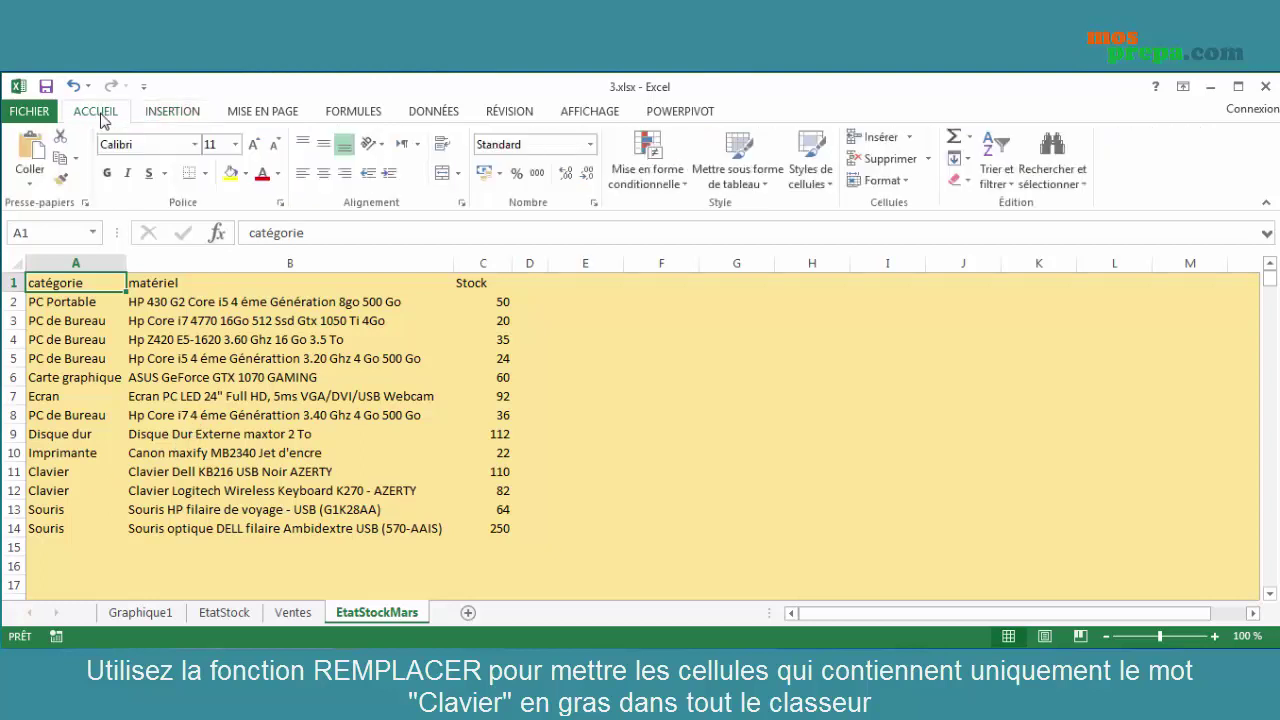
left_click(1074, 190)
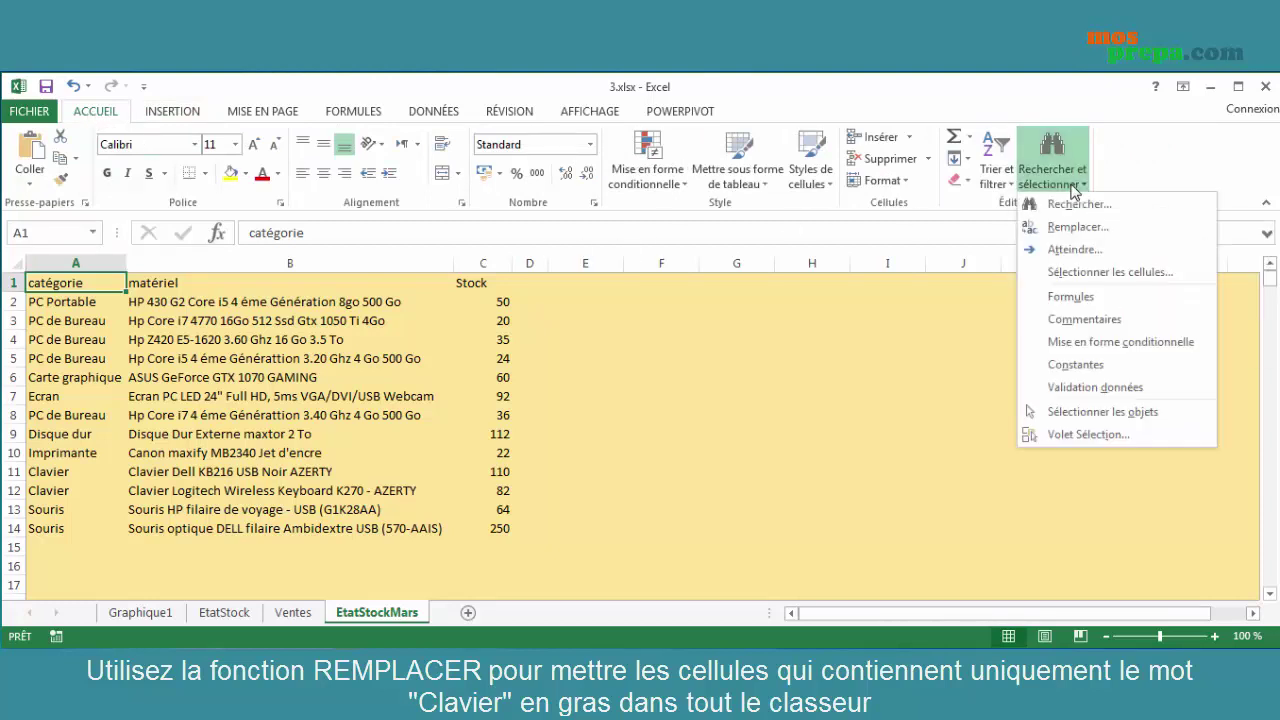
left_click(1080, 228)
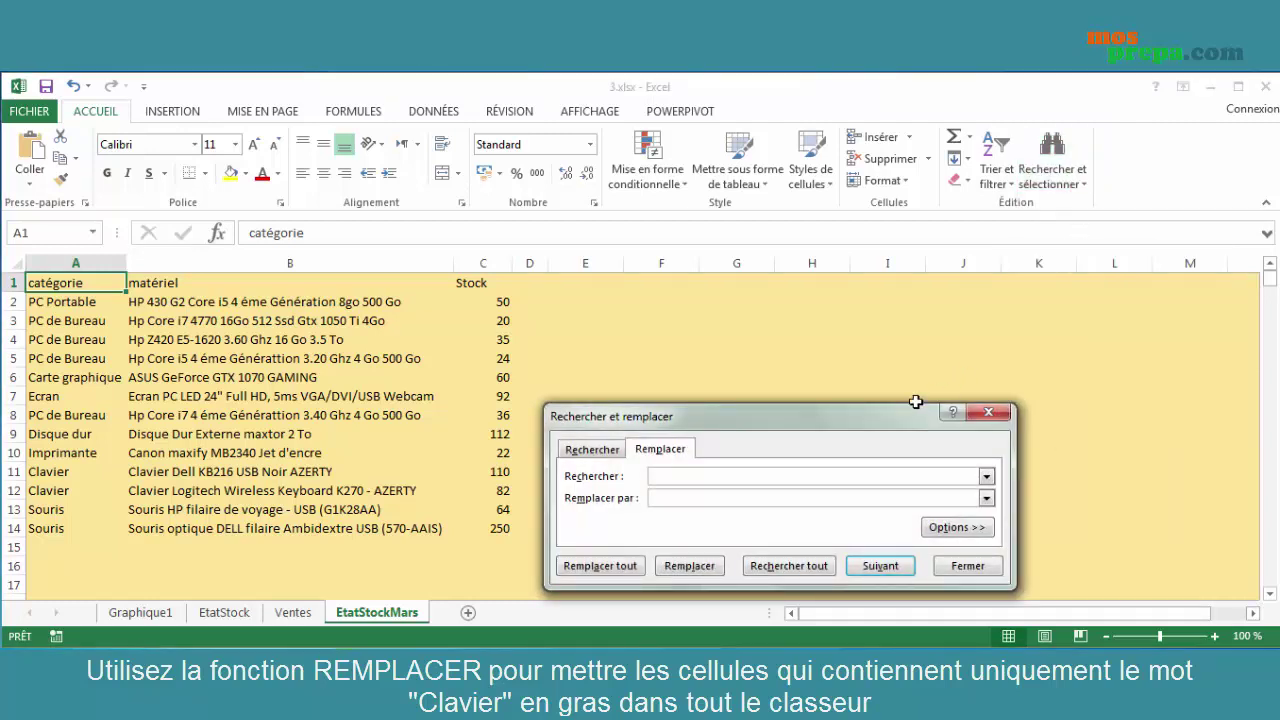
left_click_drag(891, 414, 864, 342)
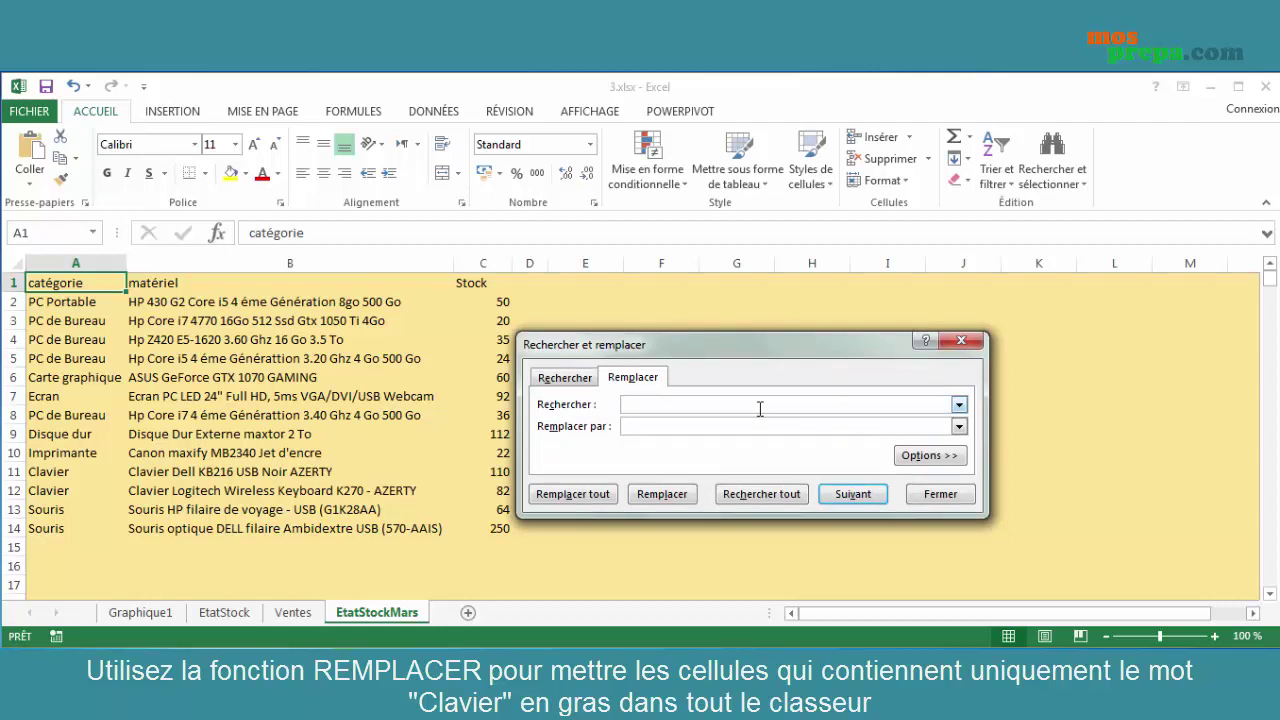
type("Clavier")
left_click(710, 426)
type("Clavier")
left_click(916, 462)
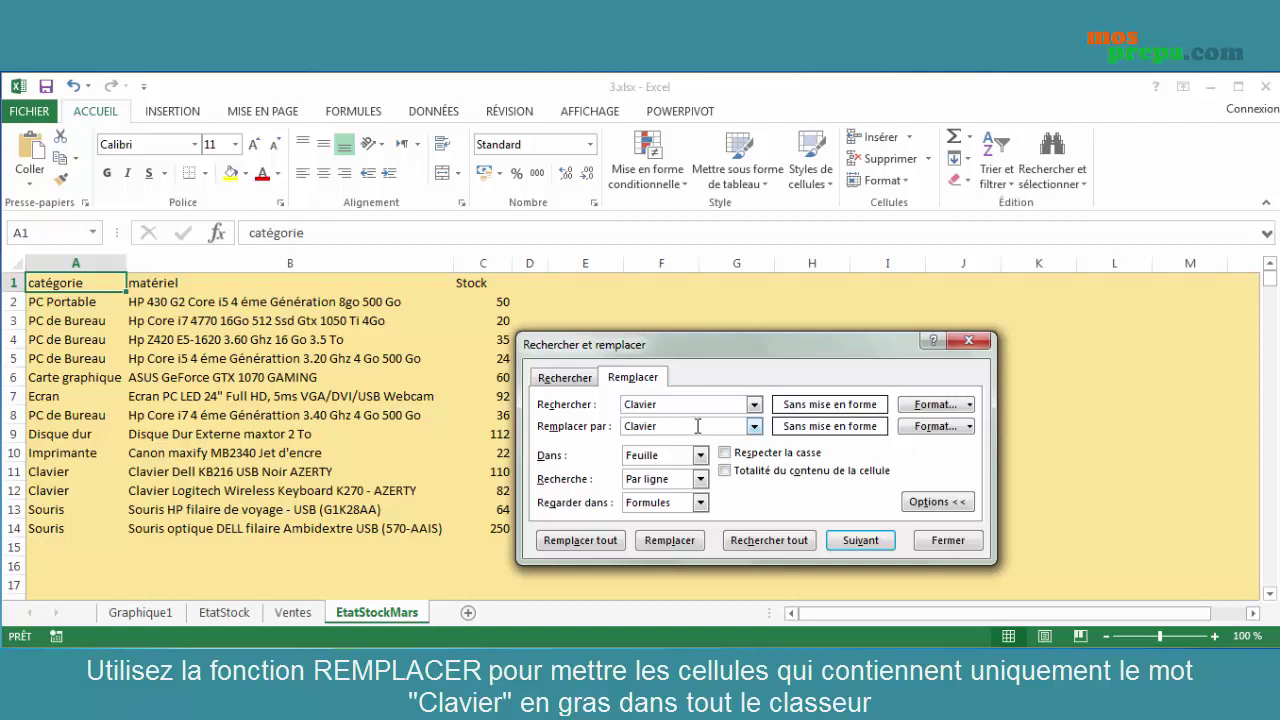
- Set the format of the replacement text to the bold (Gras) font style
left_click(969, 427)
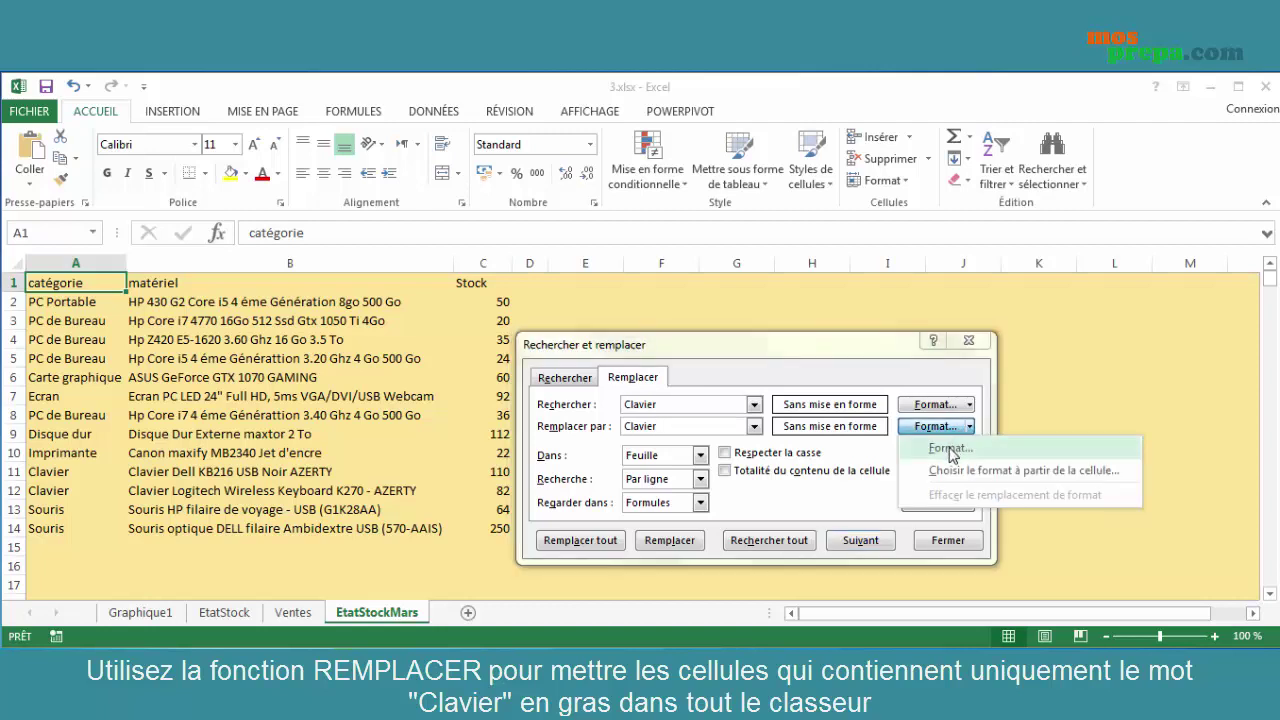
left_click(950, 450)
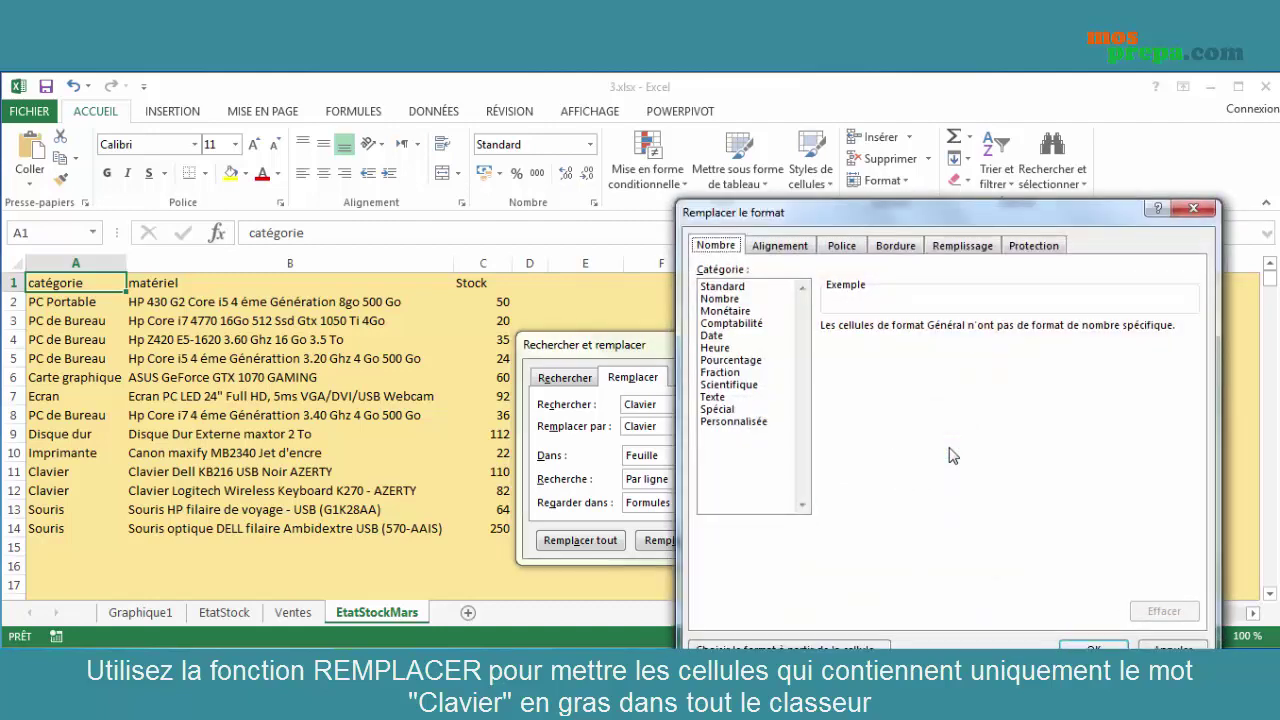
left_click(843, 250)
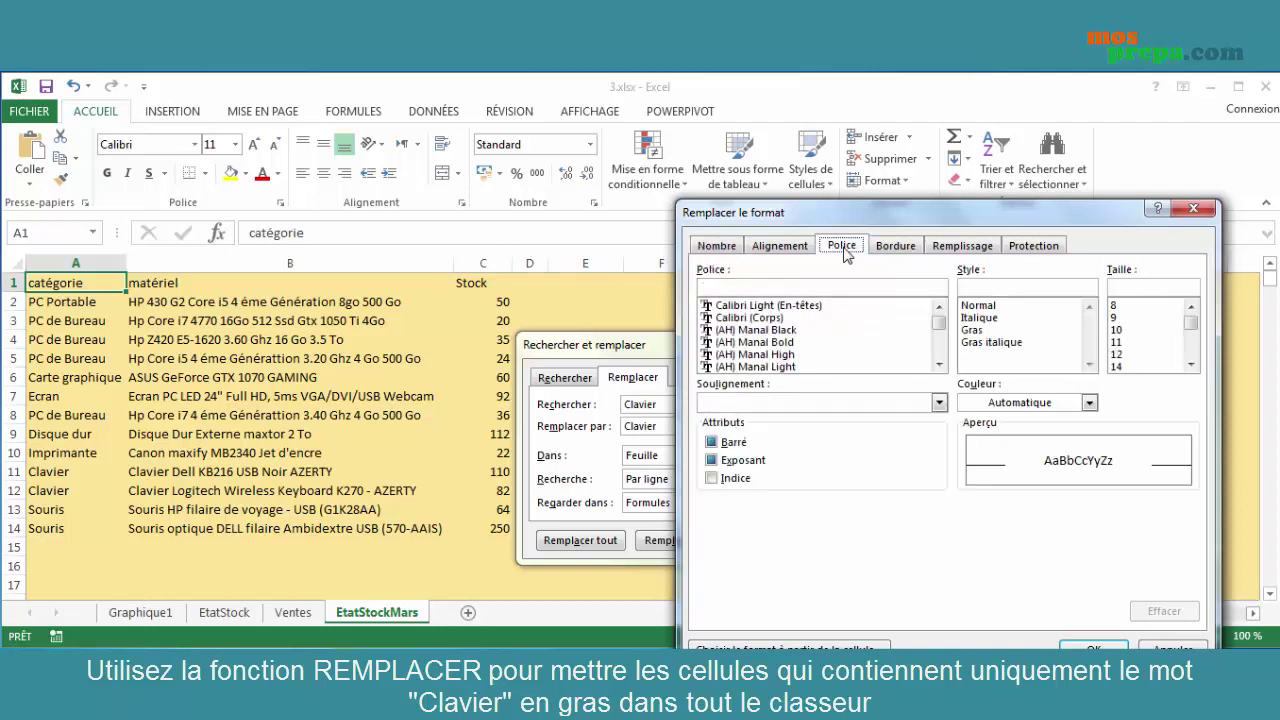
left_click(977, 333)
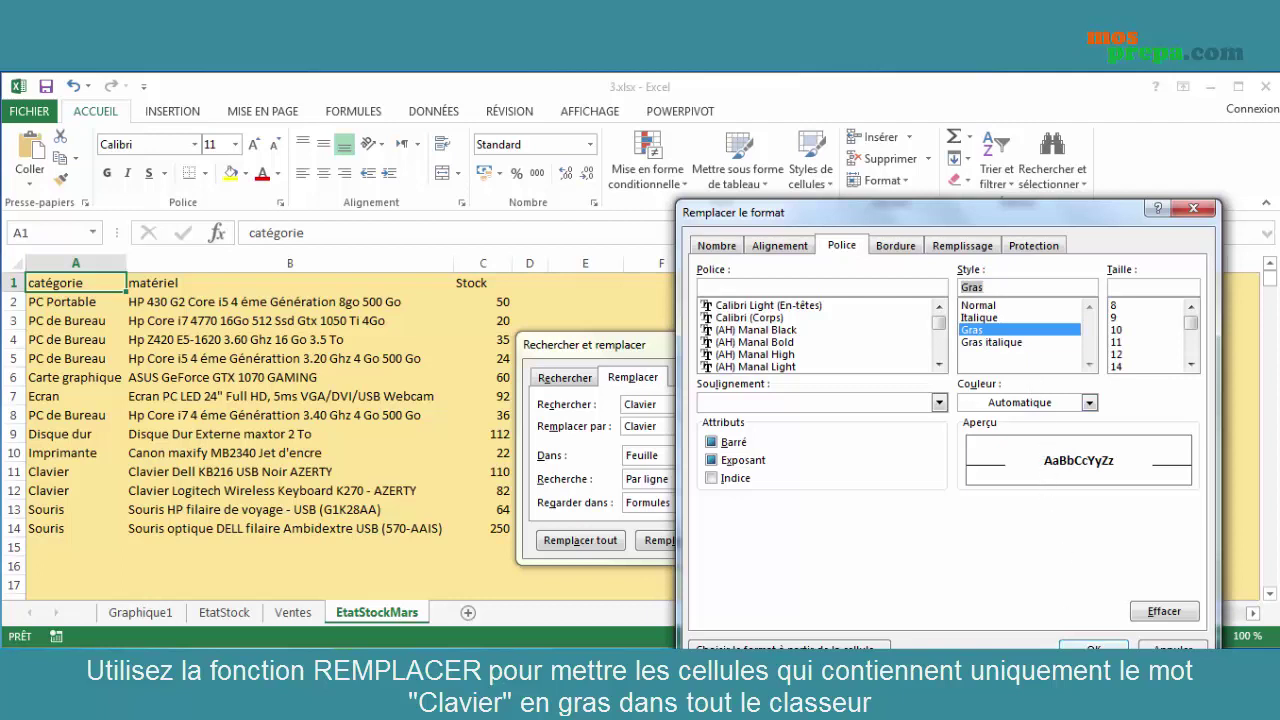
left_click(1093, 646)
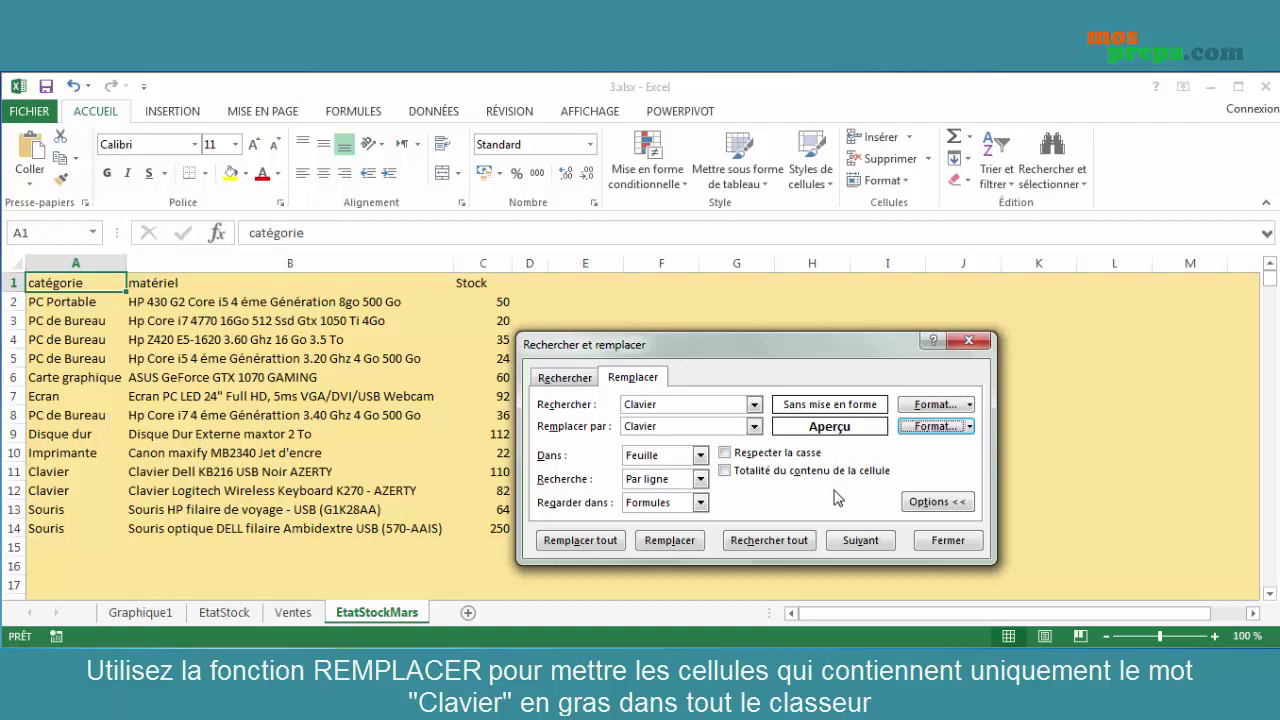
- Extend the replacement scope to the whole workbook (Classeur) and require a match of the entire cell content
left_click(701, 456)
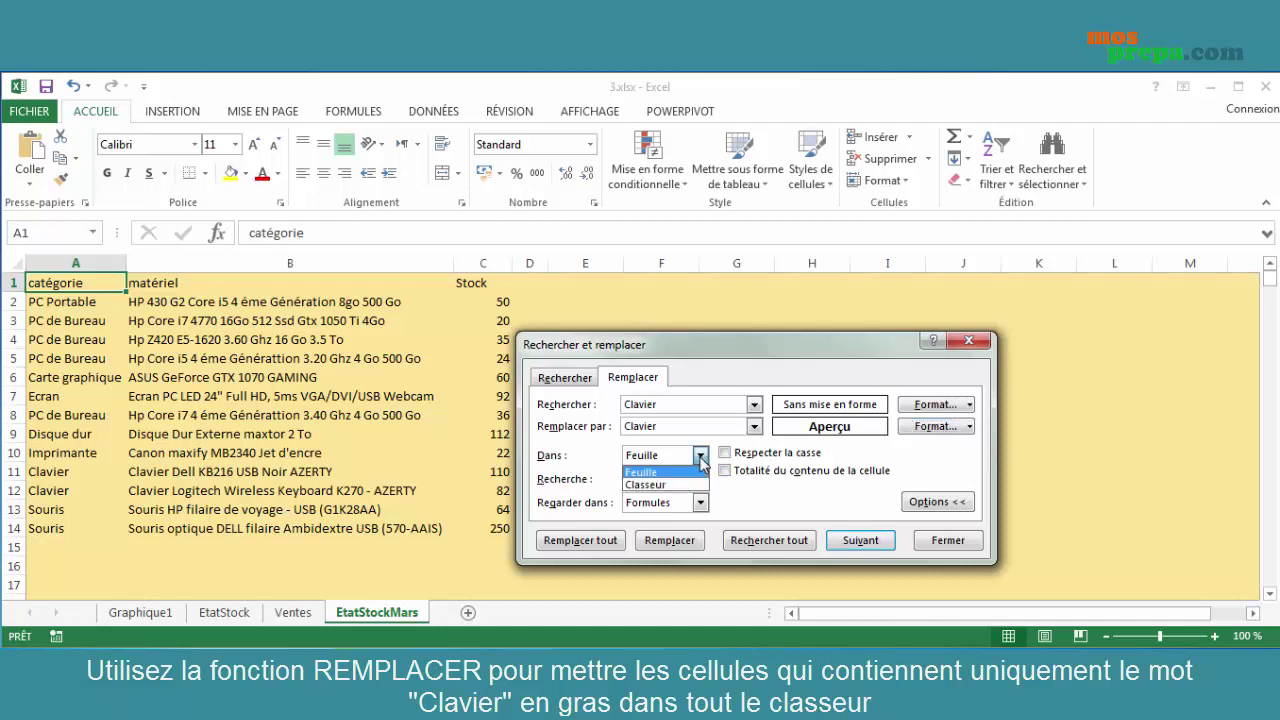
left_click(677, 486)
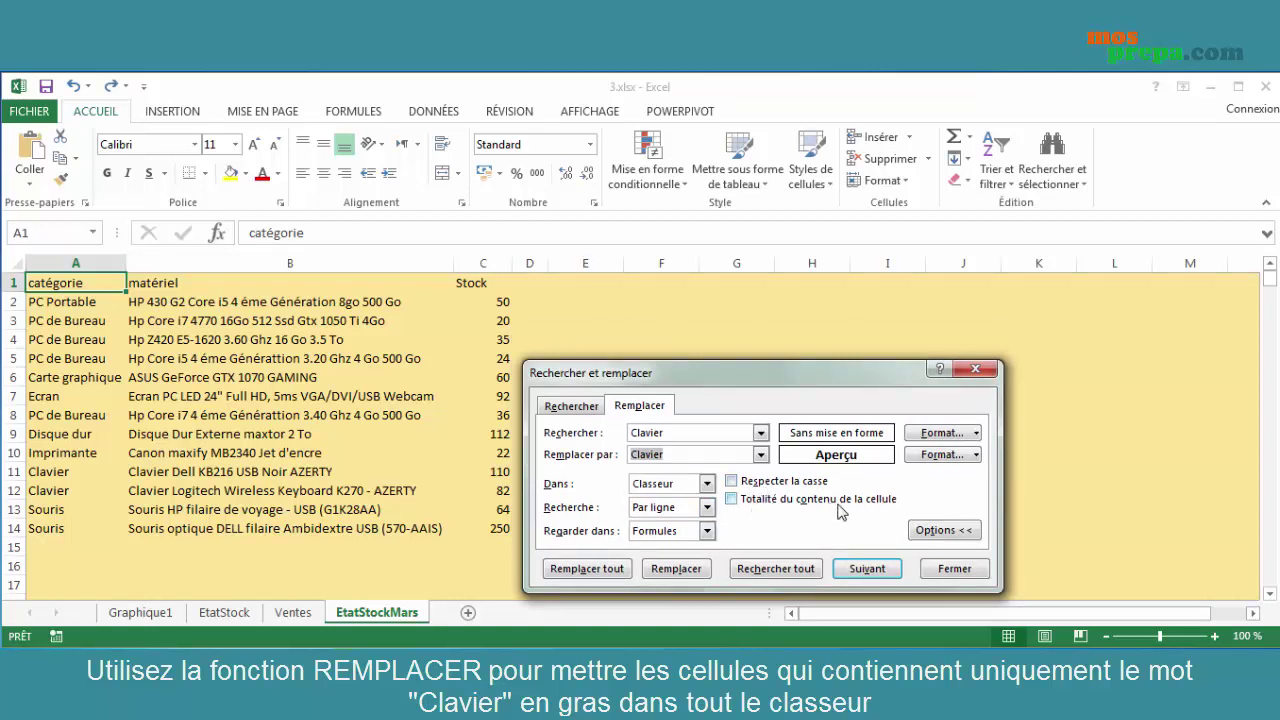
left_click(732, 500)
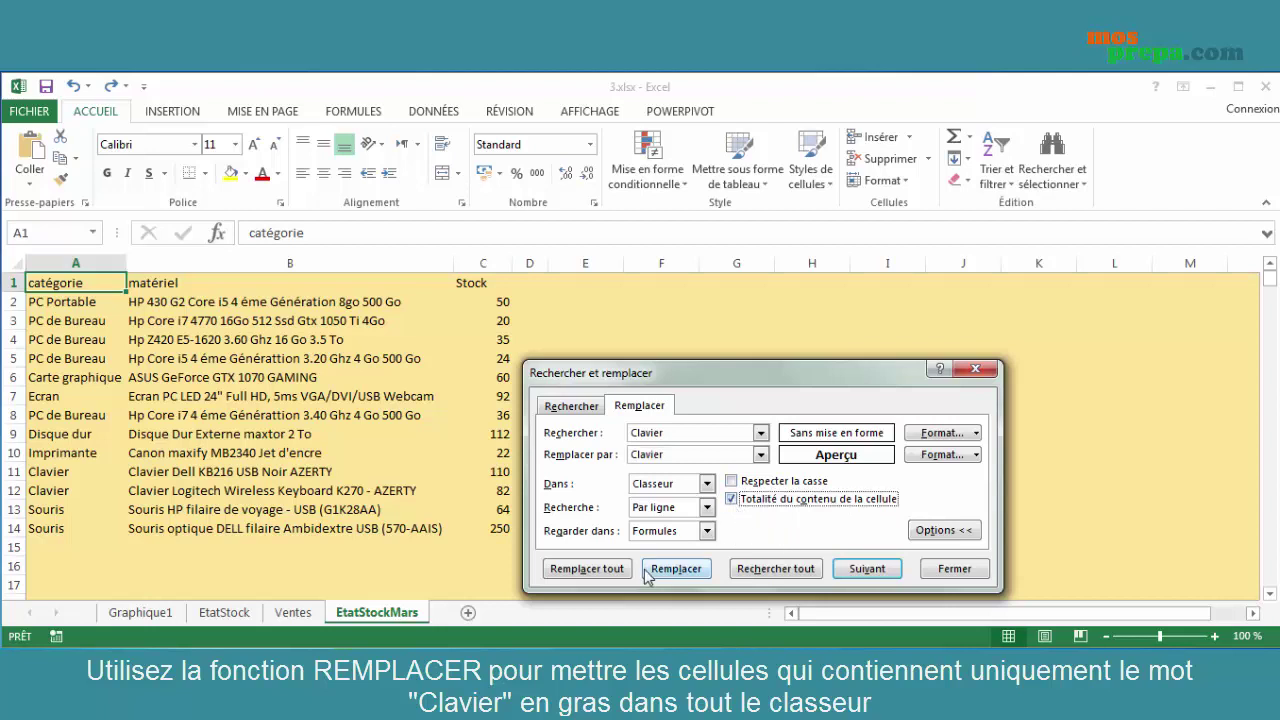
- Replace all matching "Clavier" cells and check the formatting on the EtatStock and Ventes sheets
left_click(607, 576)
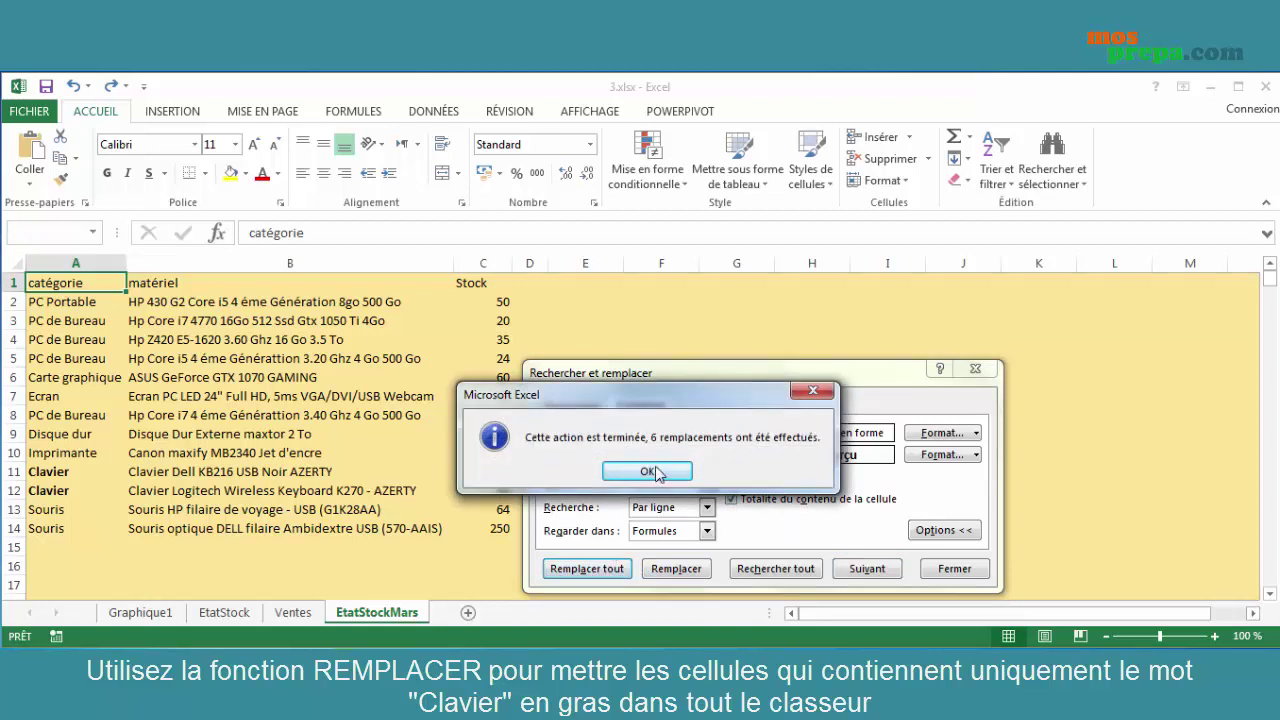
left_click(657, 472)
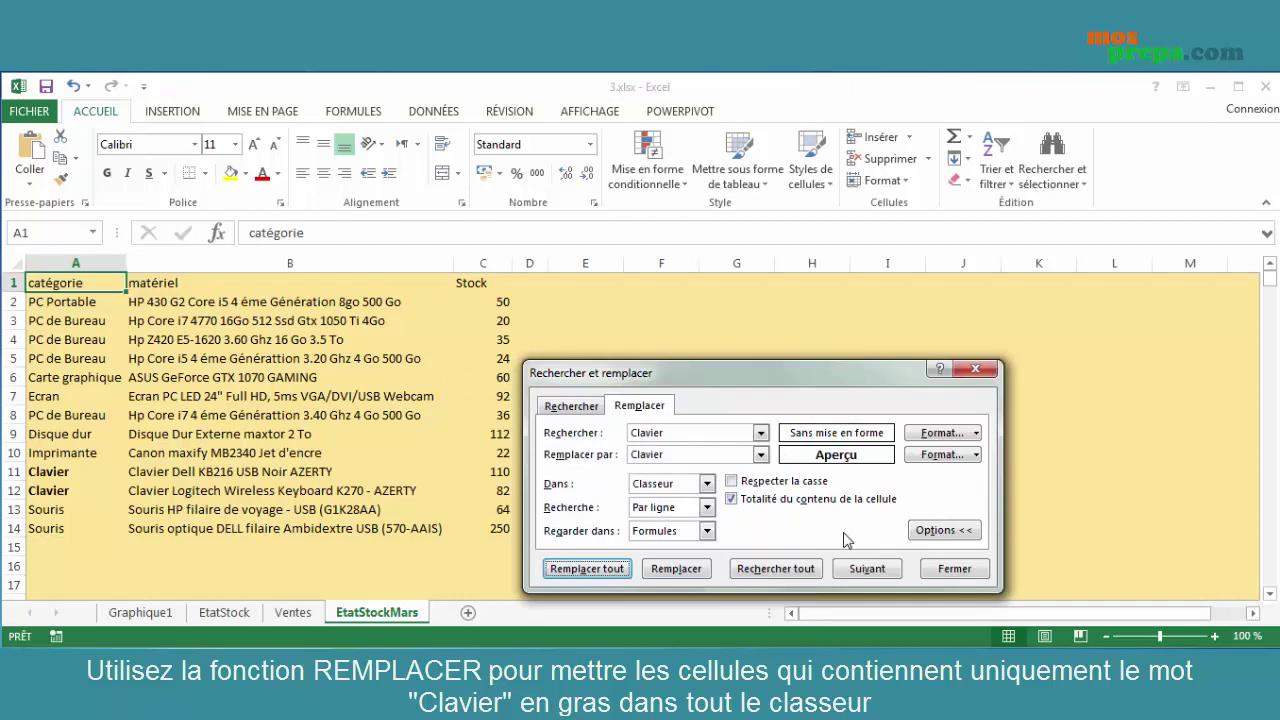
left_click(952, 568)
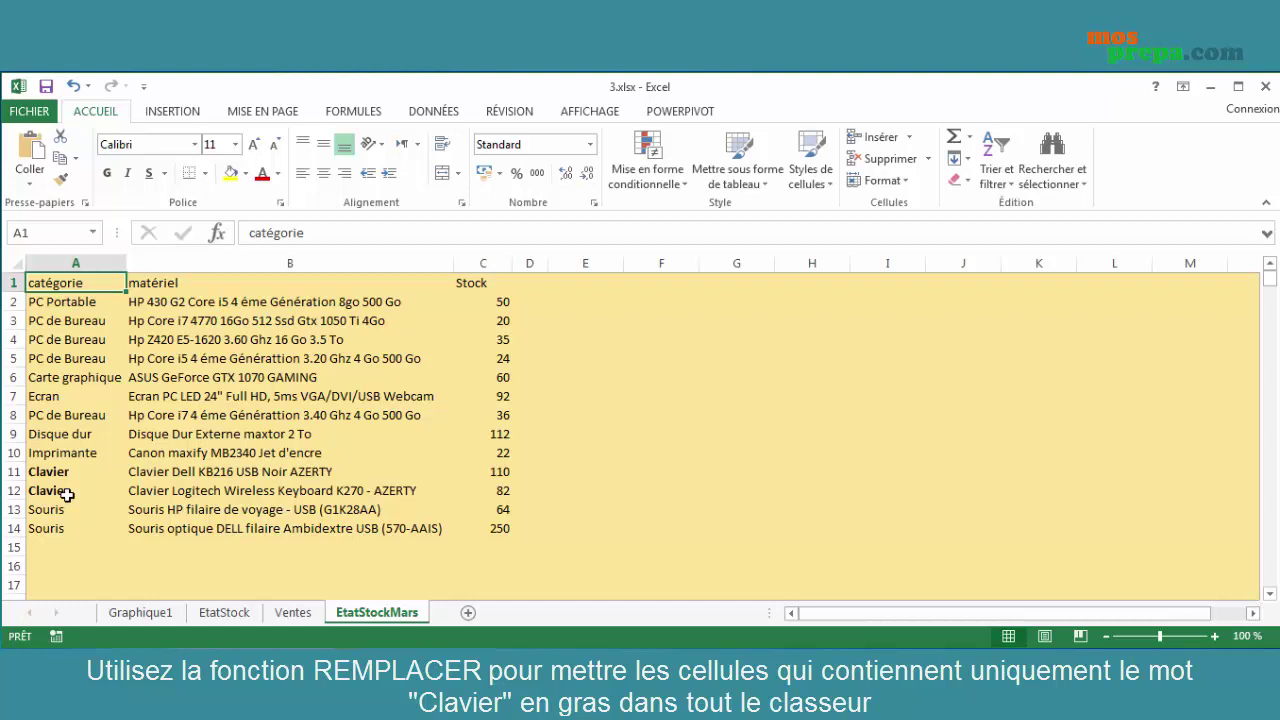
left_click(240, 614)
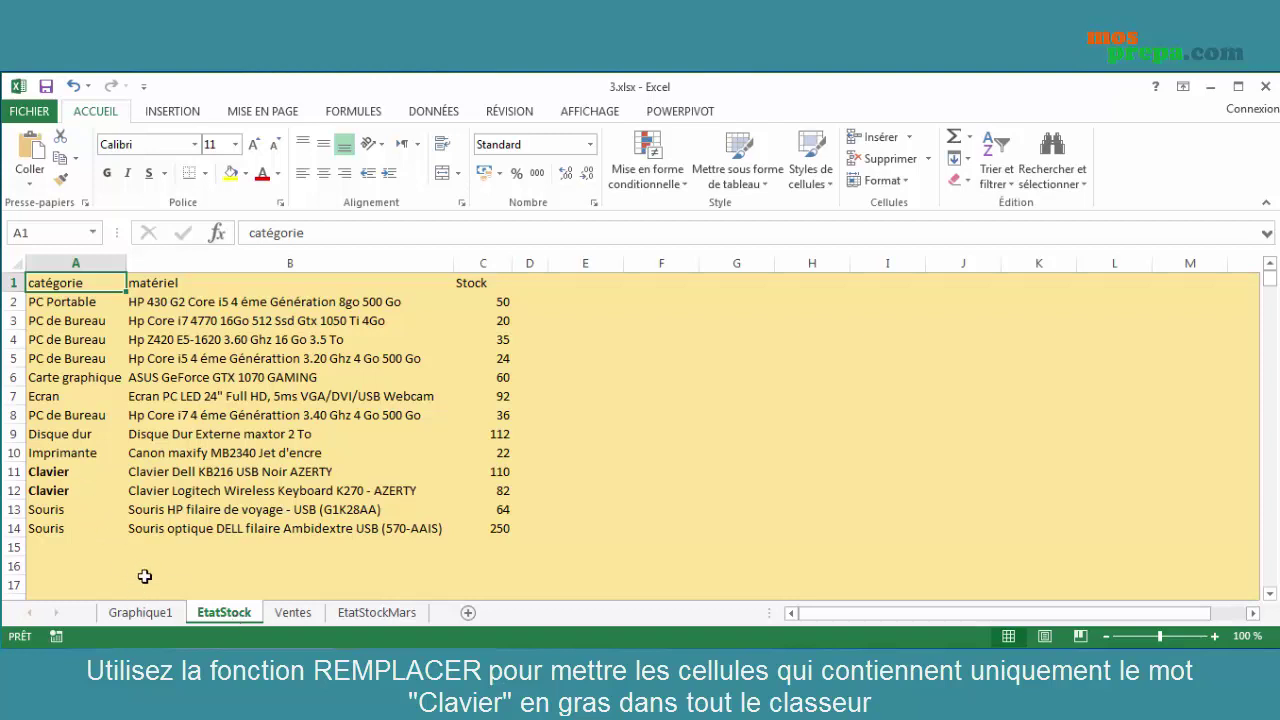
left_click(282, 617)
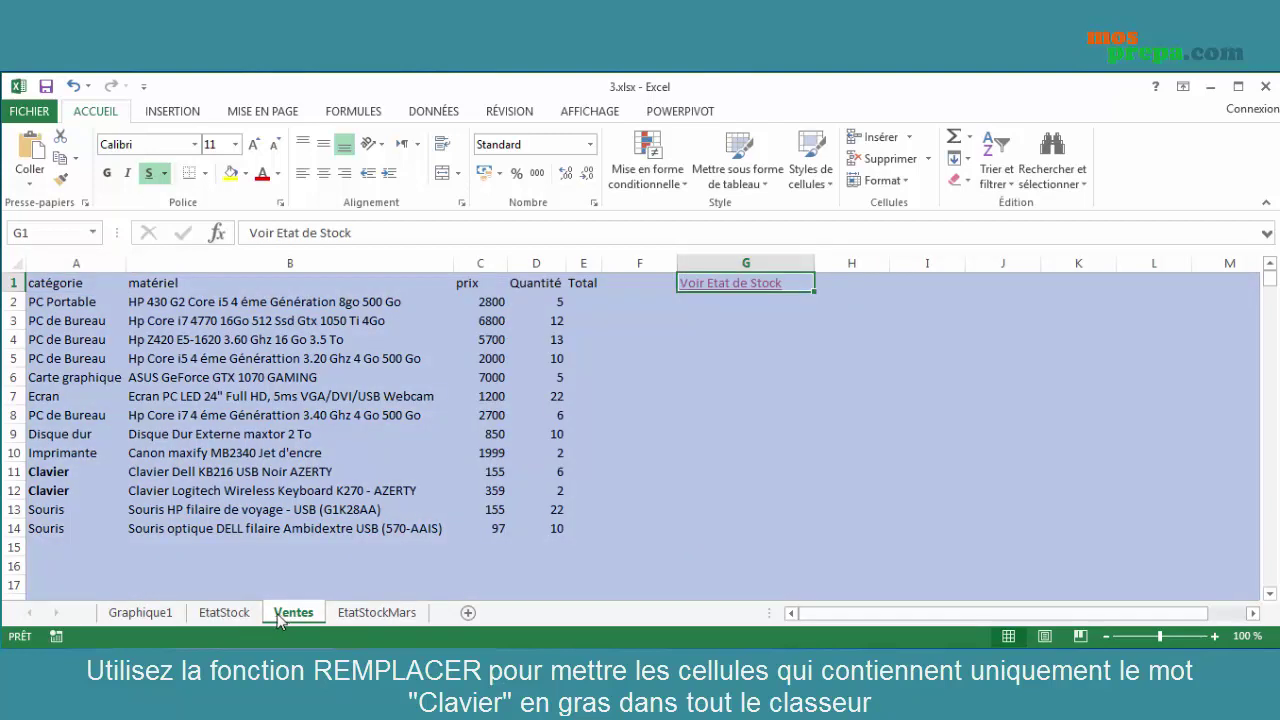